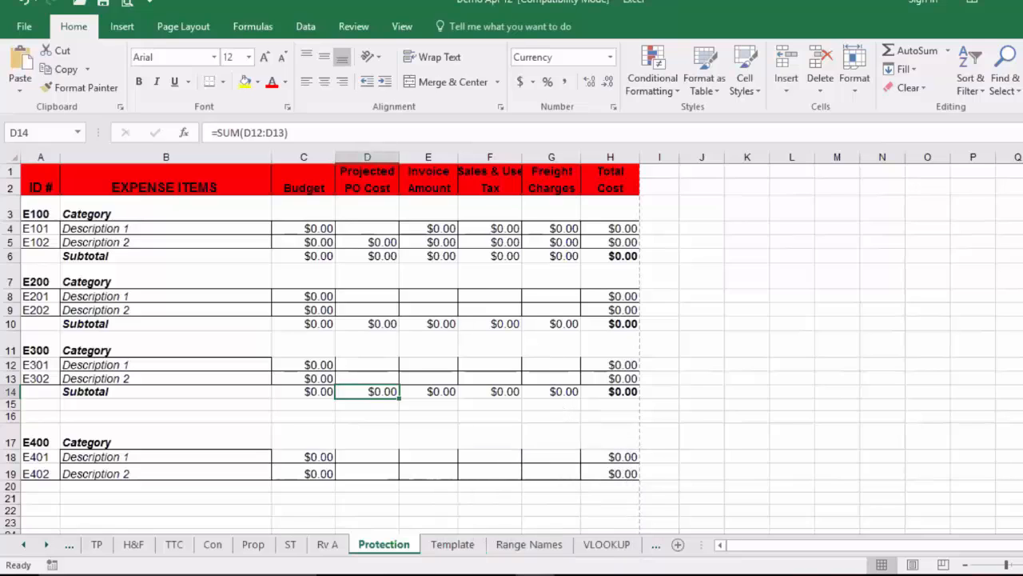
Step: Switch to the Document4 window in Word
mouse_move(512, 572)
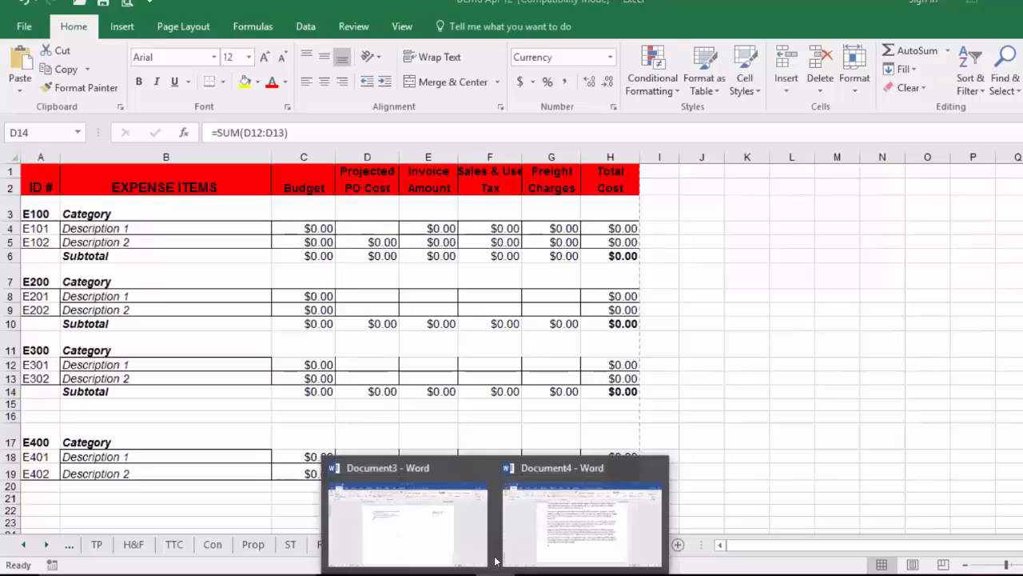
left_click(538, 559)
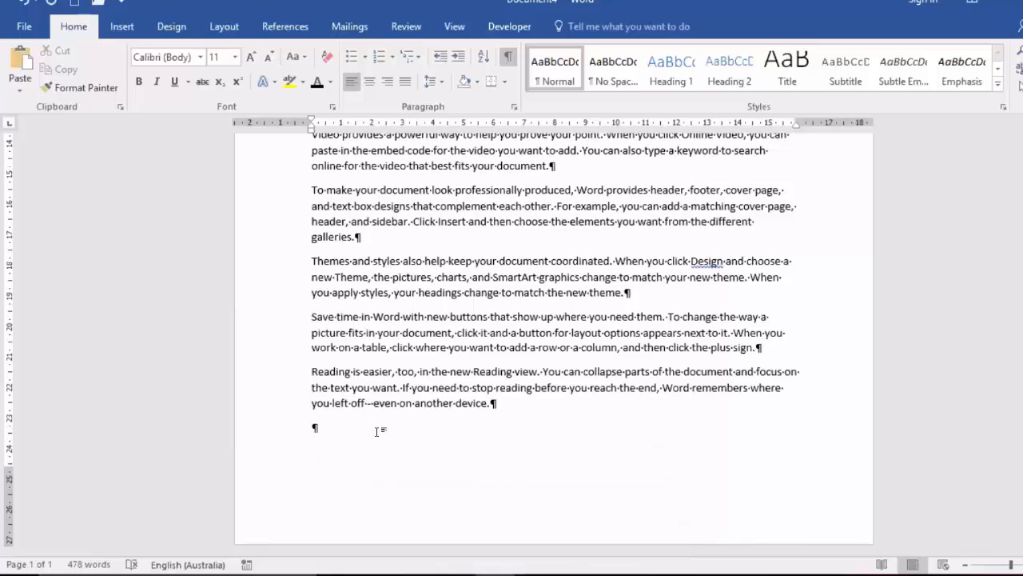
scroll(376, 432, "down", 1)
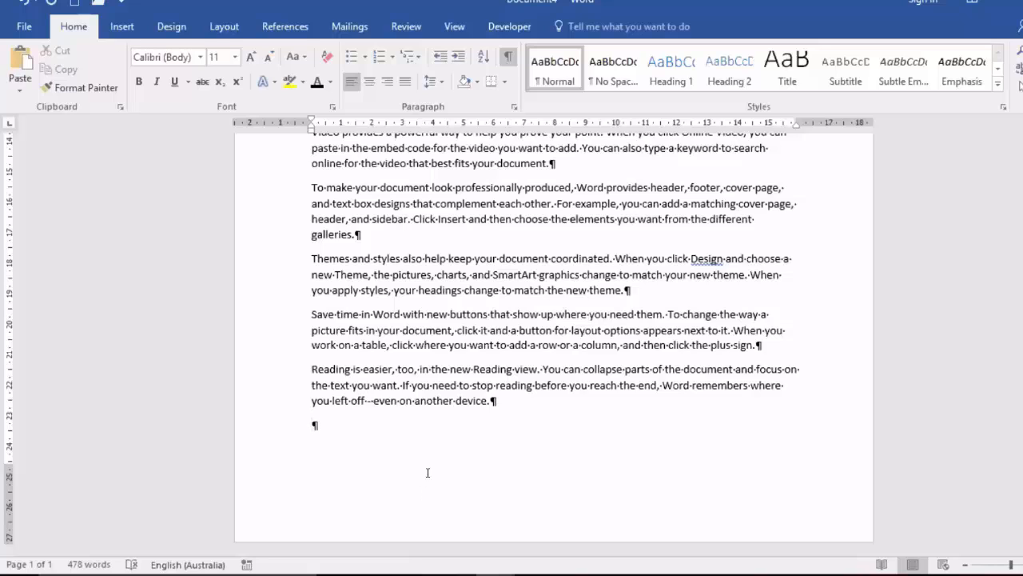
Step: Insert a Next Page section break at the empty last paragraph and set the new section's orientation to Landscape
left_click(227, 28)
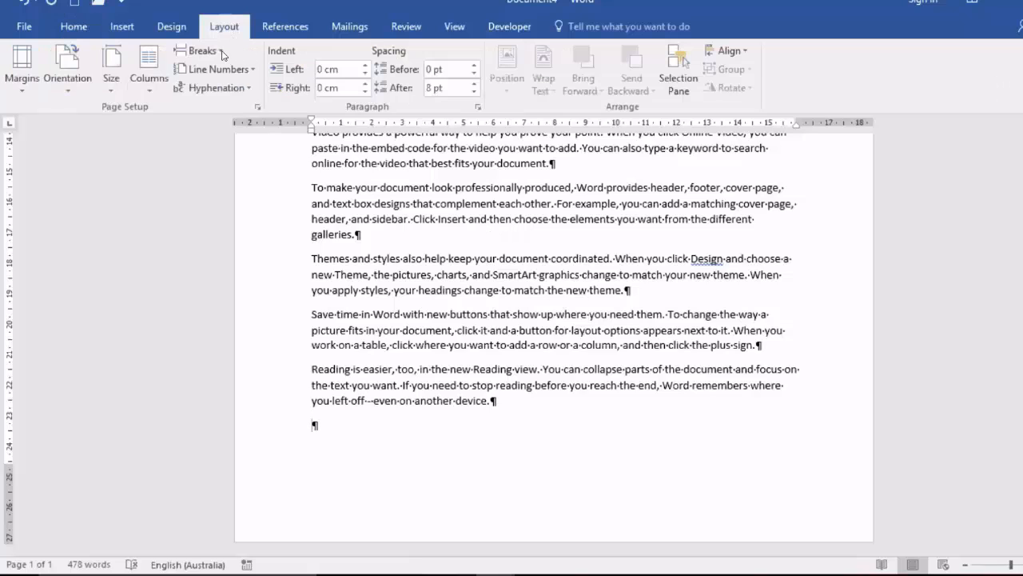
left_click(223, 54)
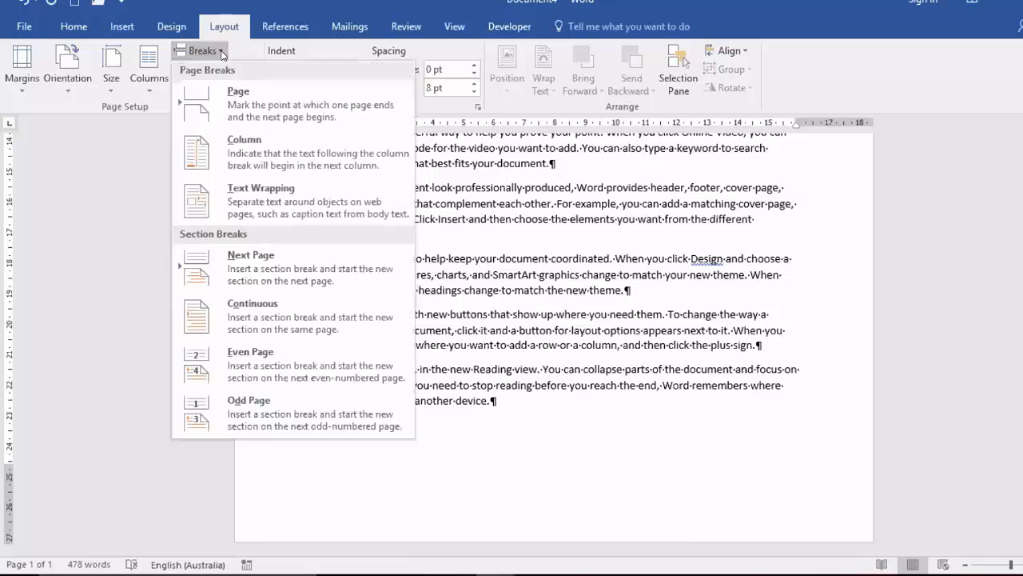
left_click(250, 272)
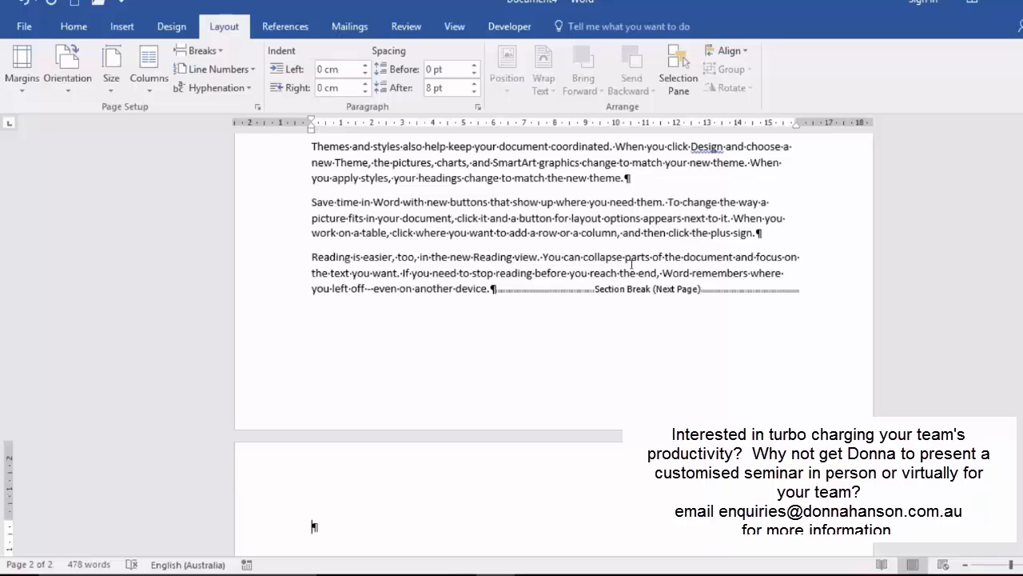
left_click(76, 89)
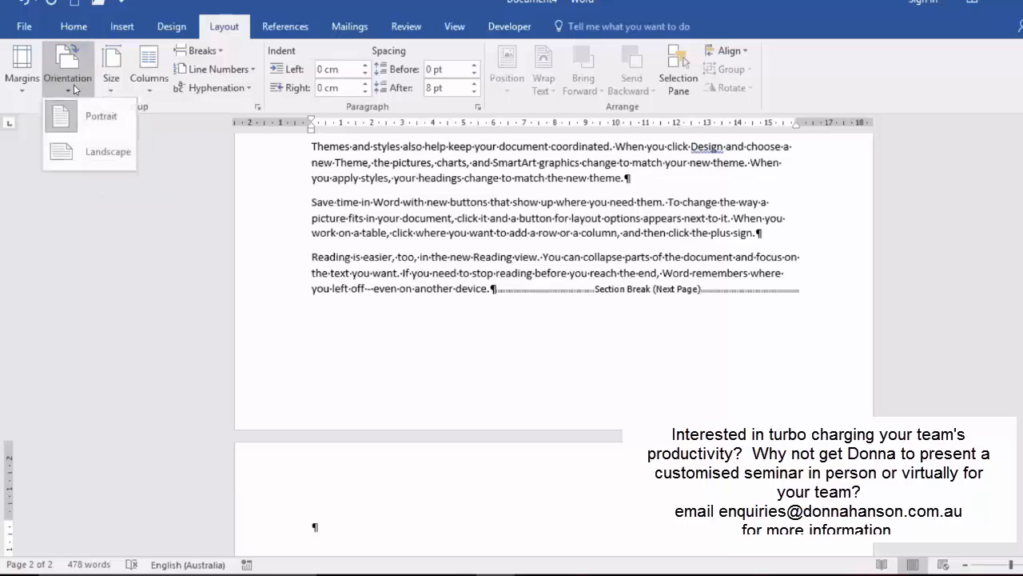
left_click(98, 156)
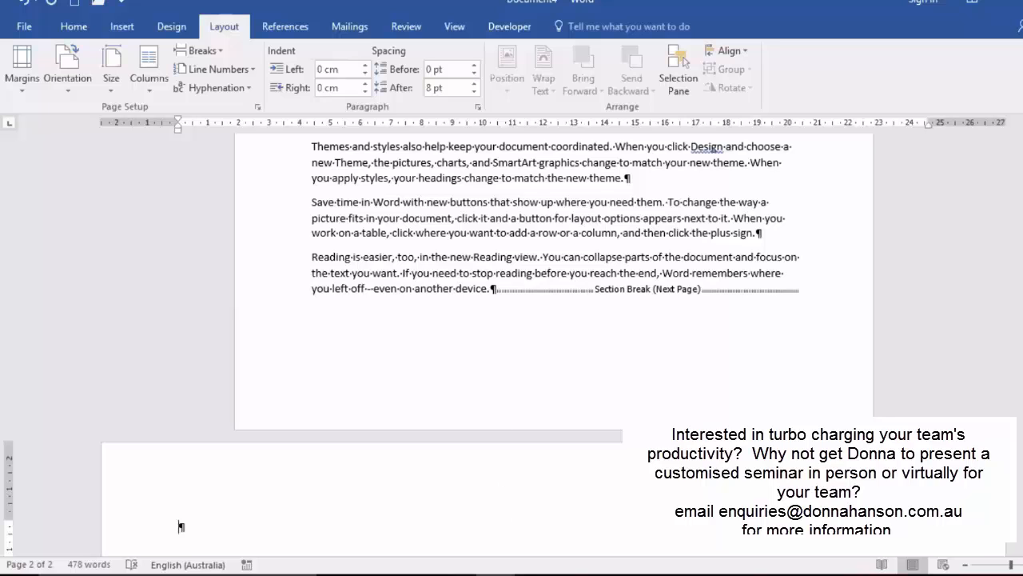
Step: Switch to the Excel workbook and copy the expense table A1:H19 on the Protection sheet
left_click(536, 575)
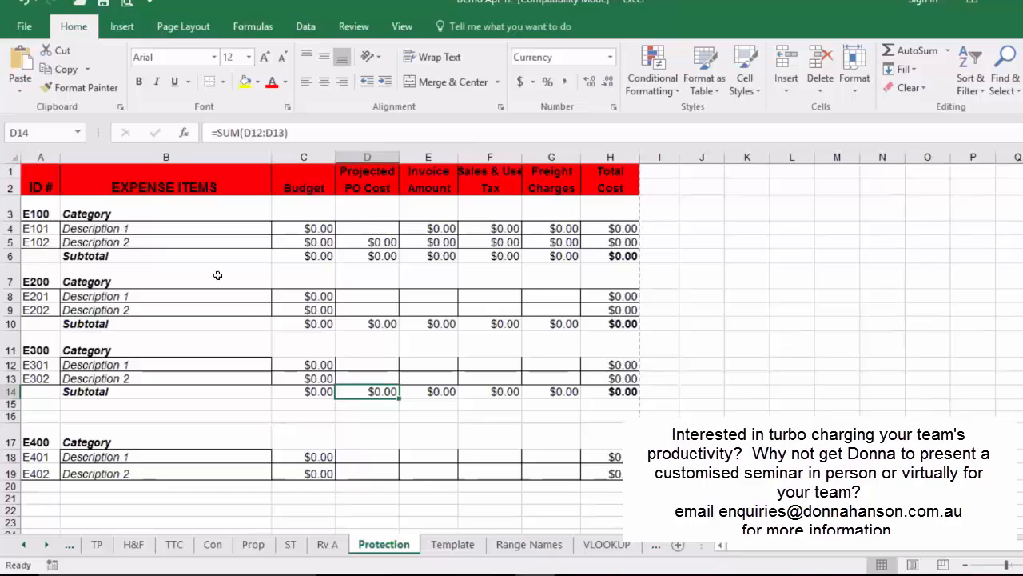
left_click_drag(36, 180, 602, 465)
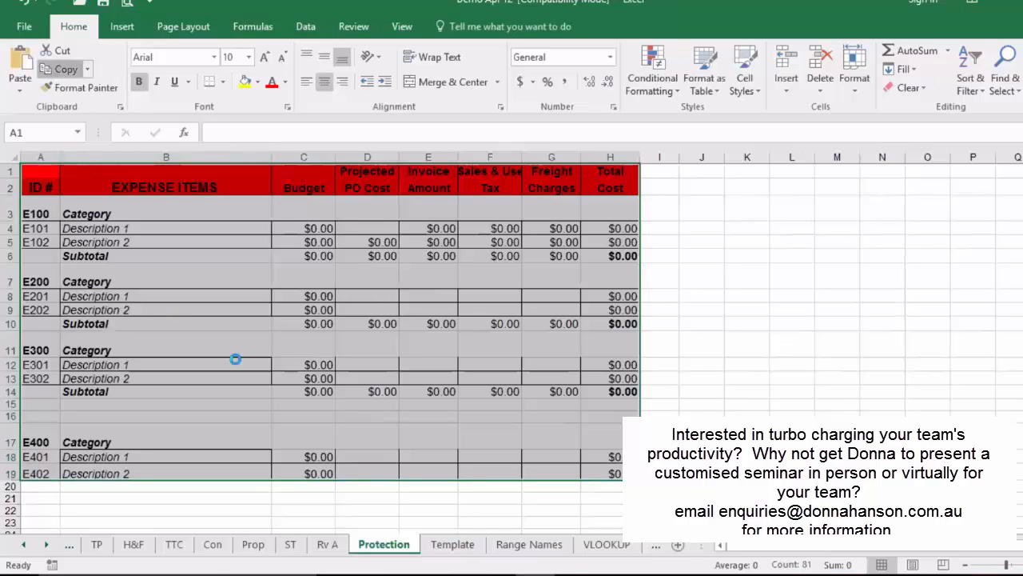
left_click(61, 70)
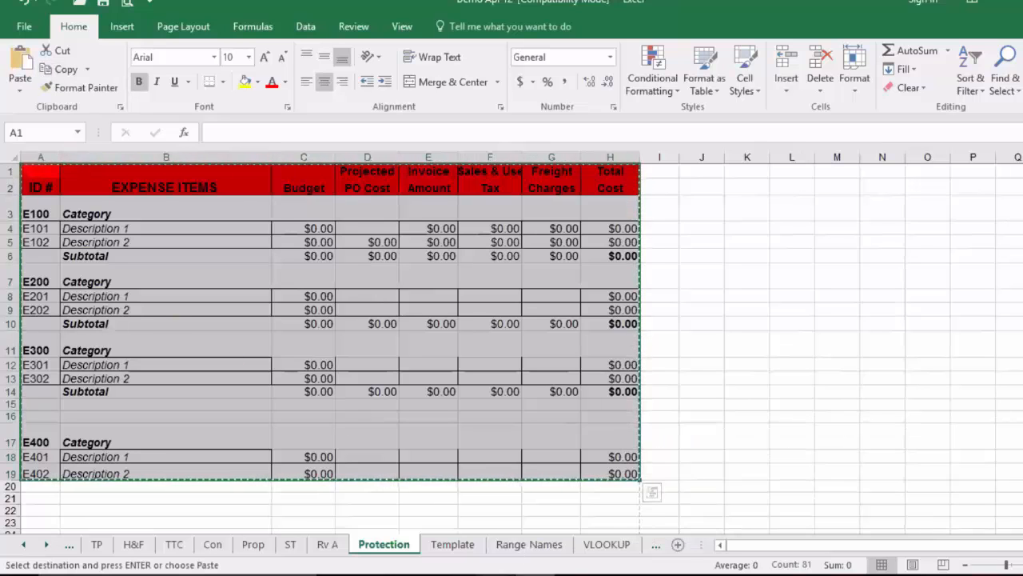
Step: Switch back to Document4 in Word and paste the copied expense table onto the landscape page with its source formatting
left_click(496, 574)
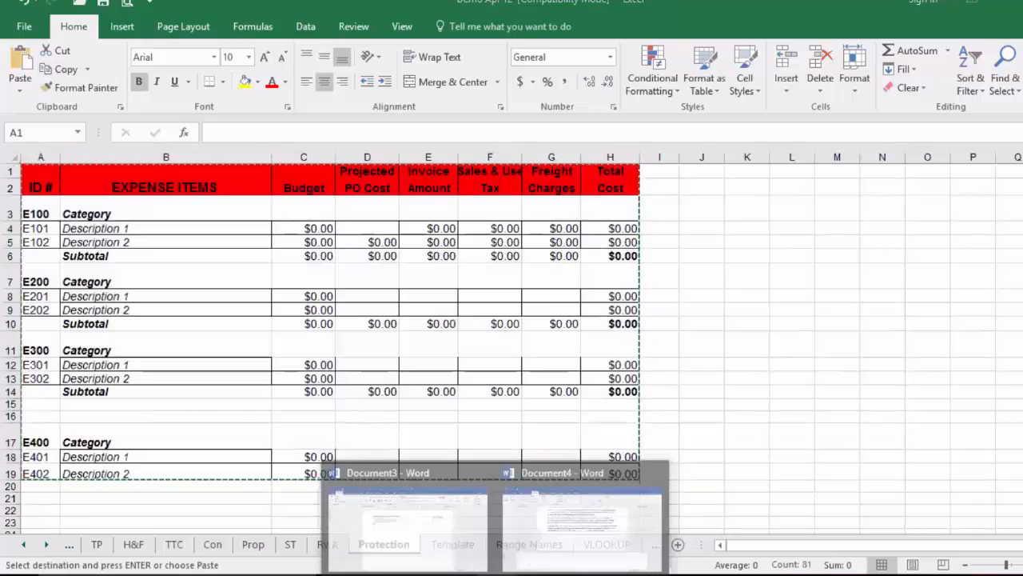
left_click(557, 534)
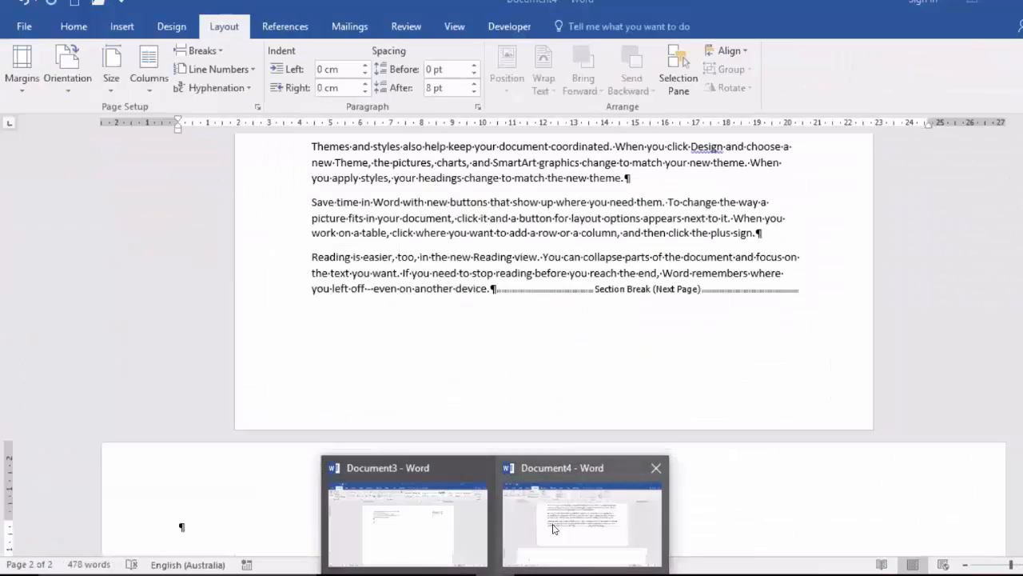
right_click(189, 525)
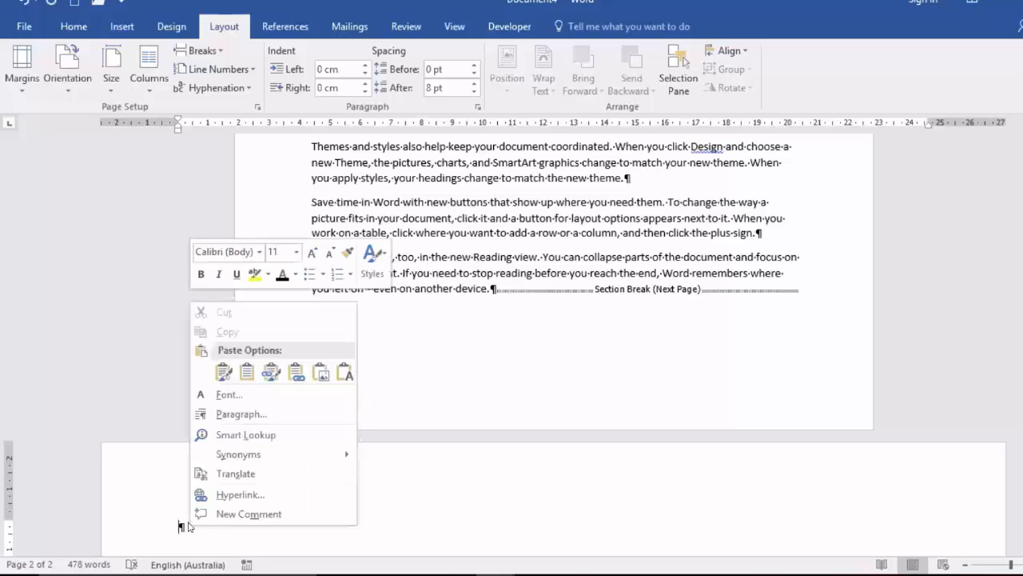
left_click(225, 372)
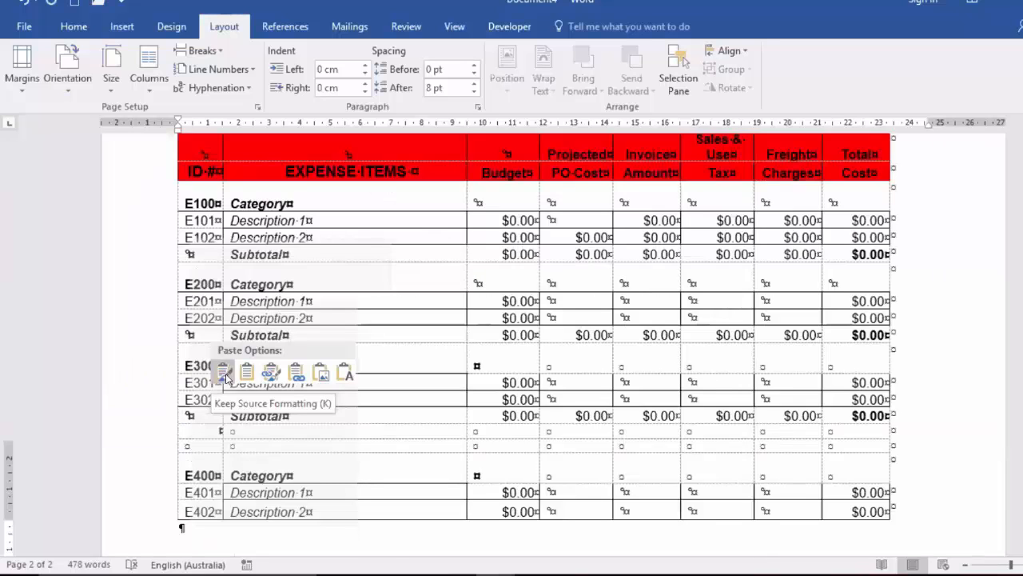
key("ctrl+z")
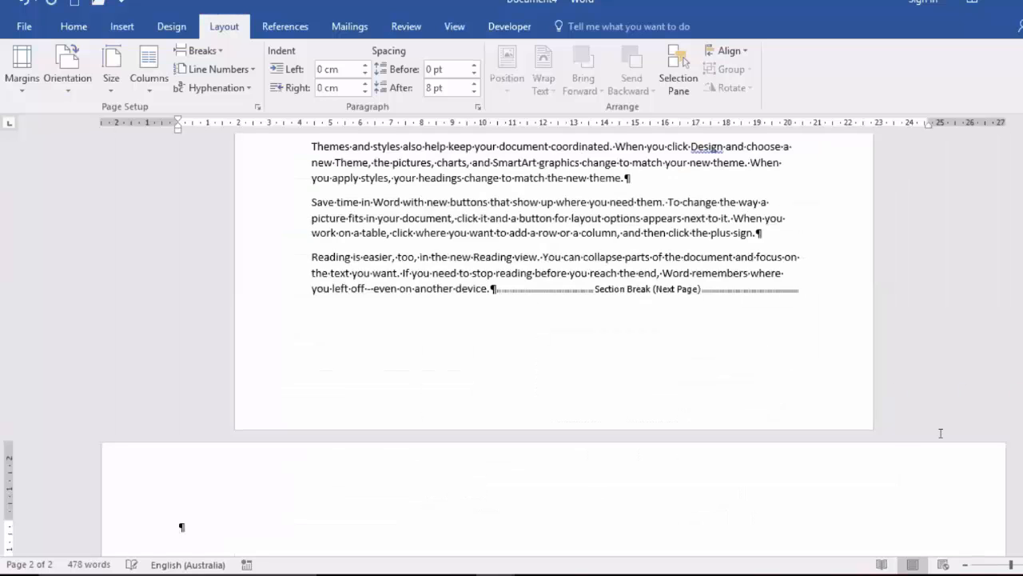
key("ctrl+v")
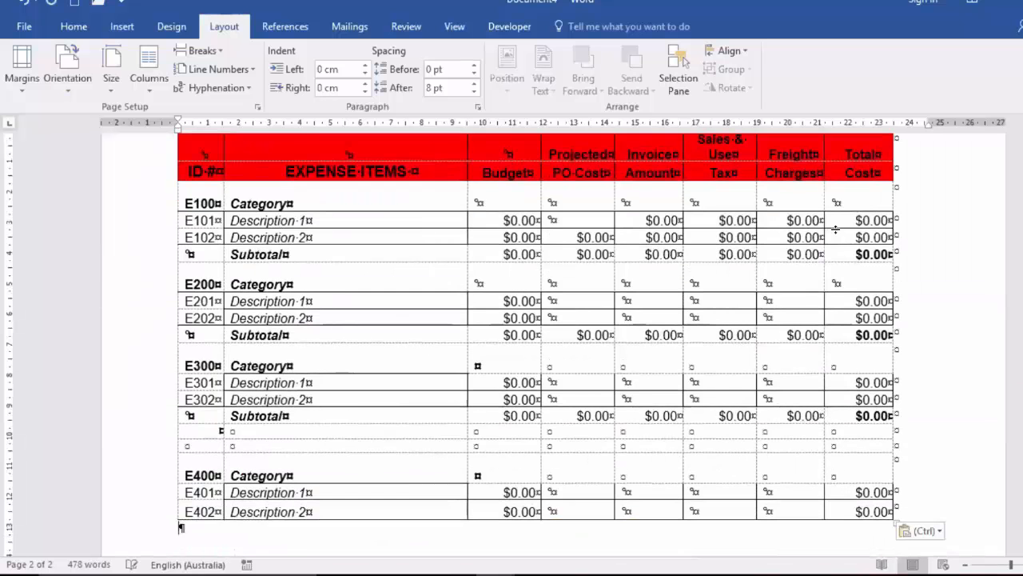
Step: Insert a Next Page section break below the expense table and set the new section's orientation to Portrait
scroll(835, 229, "up", 3)
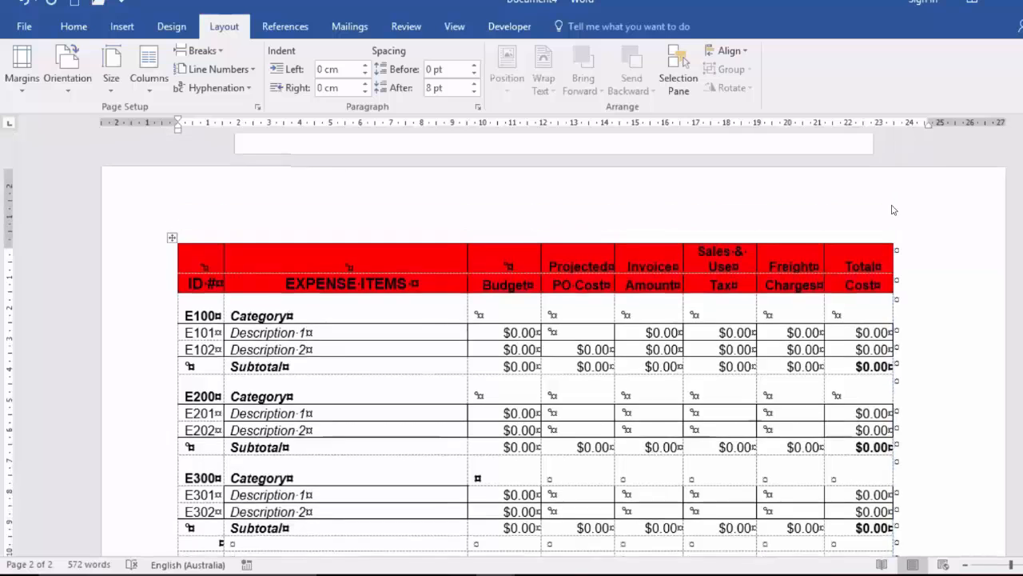
scroll(893, 209, "up", 2)
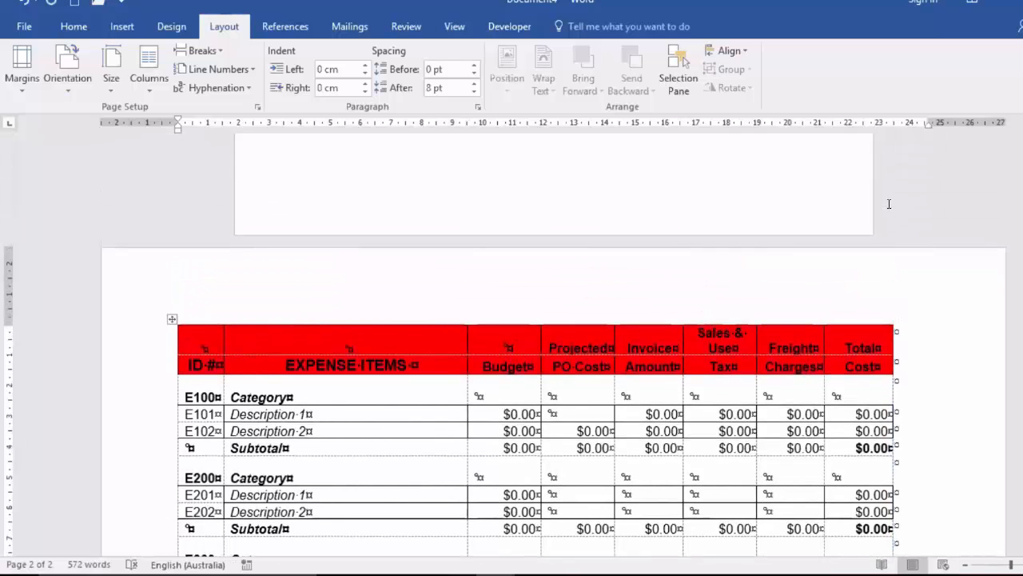
scroll(889, 204, "down", 5)
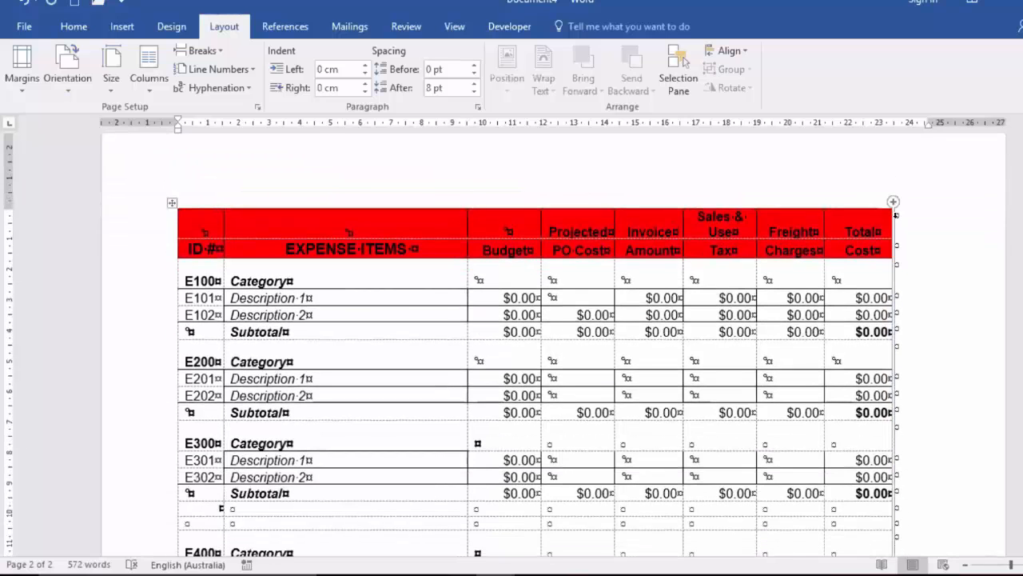
scroll(893, 214, "down", 3)
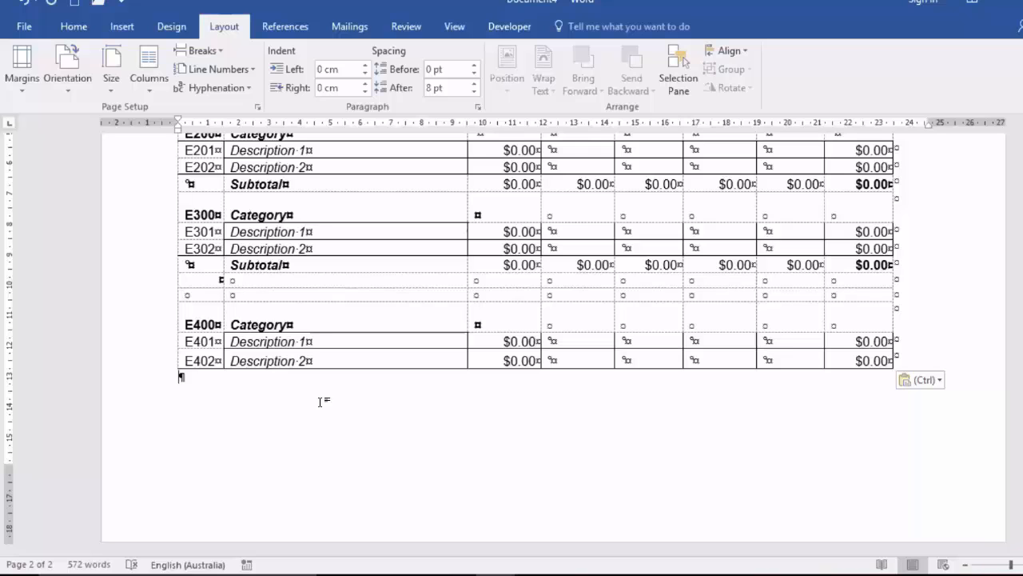
left_click(222, 53)
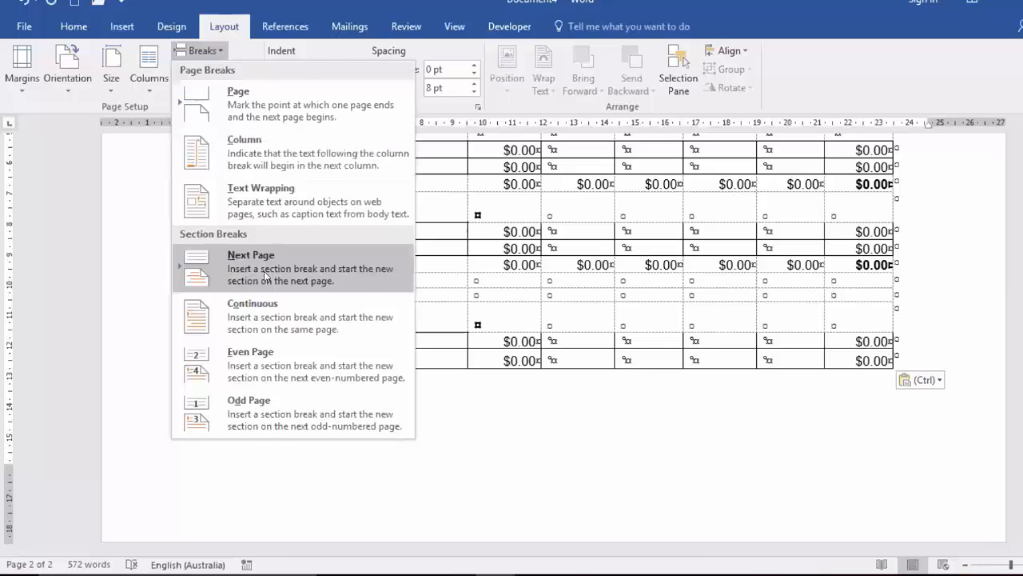
left_click(267, 276)
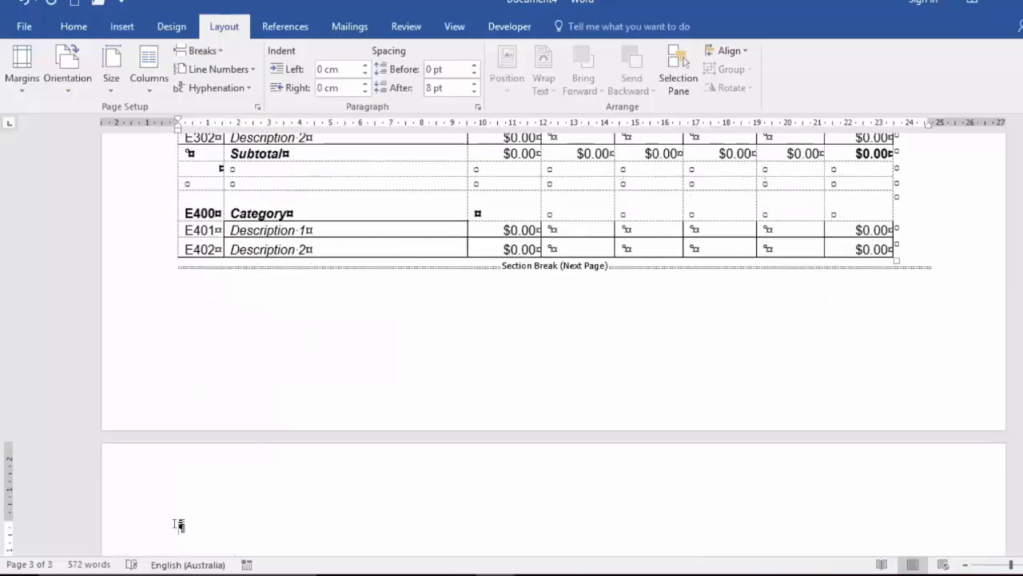
left_click(72, 92)
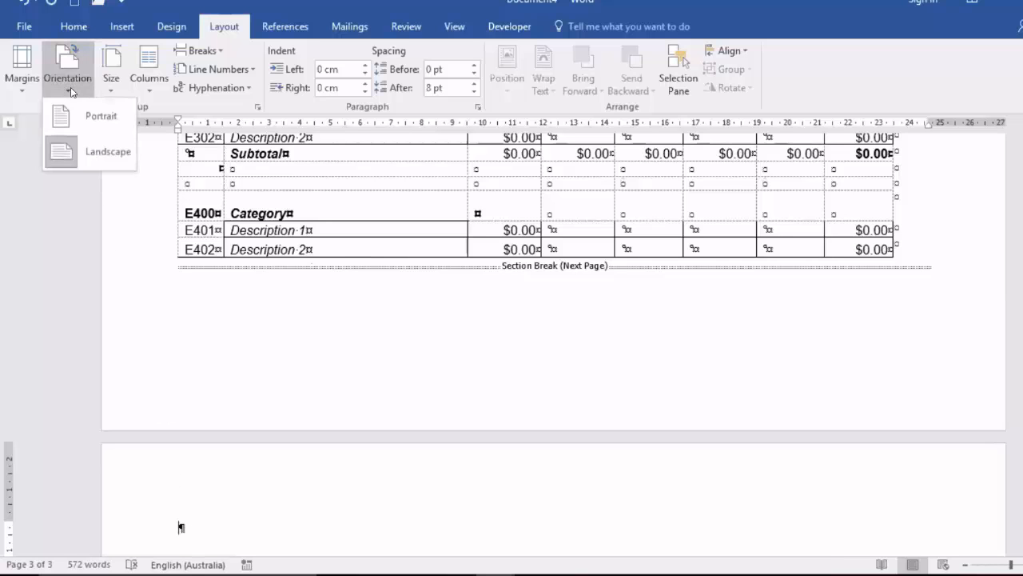
left_click(91, 126)
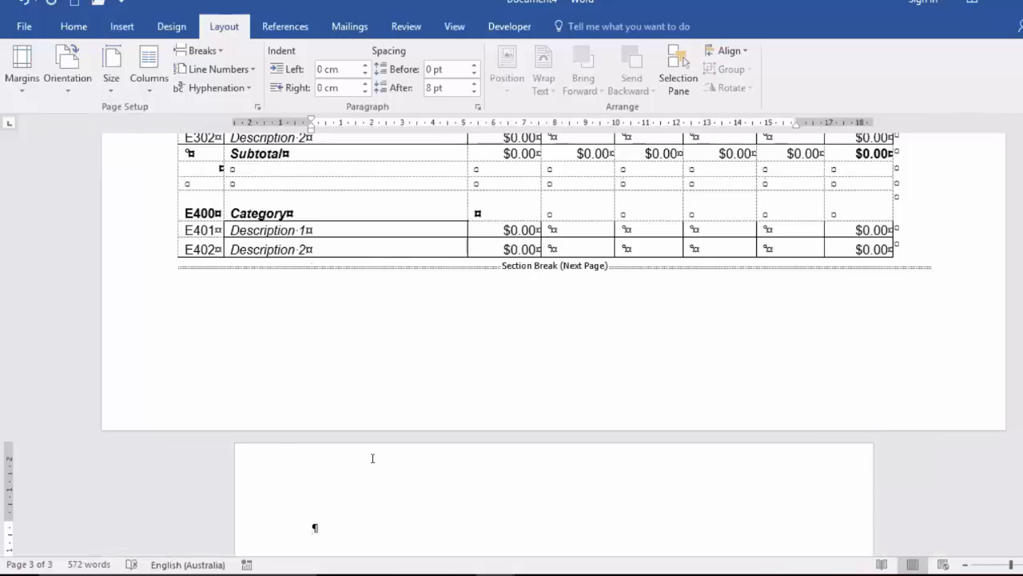
Step: Review the page orientation of each section from the first page through to the last
scroll(372, 457, "up", 2)
scroll(367, 453, "up", 13)
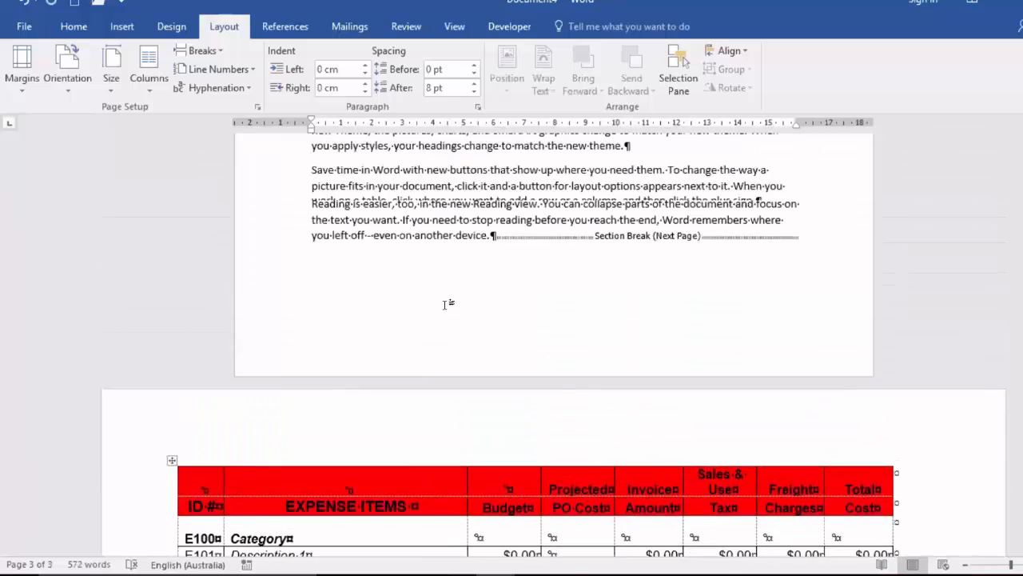
scroll(448, 299, "up", 4)
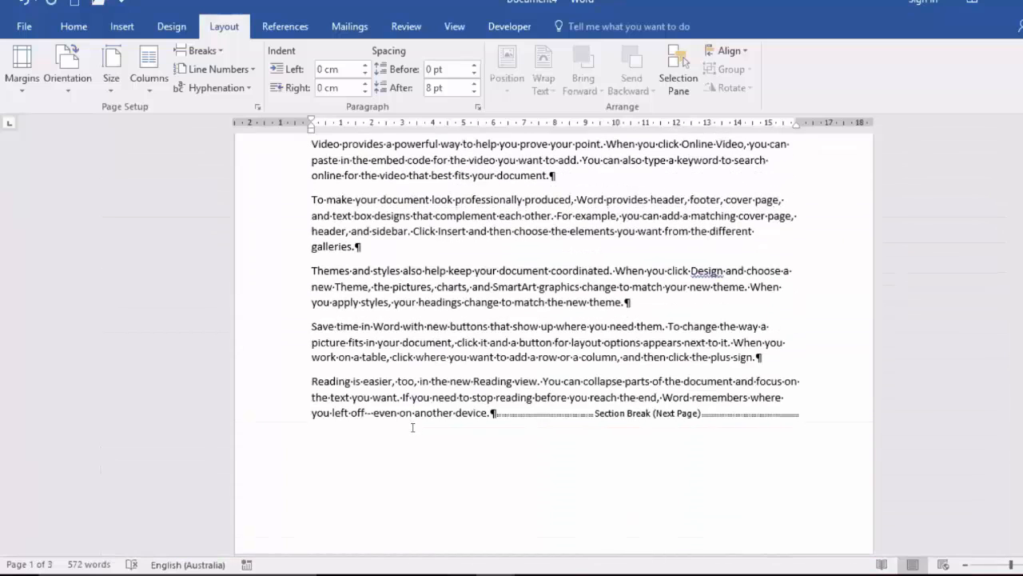
scroll(412, 432, "down", 11)
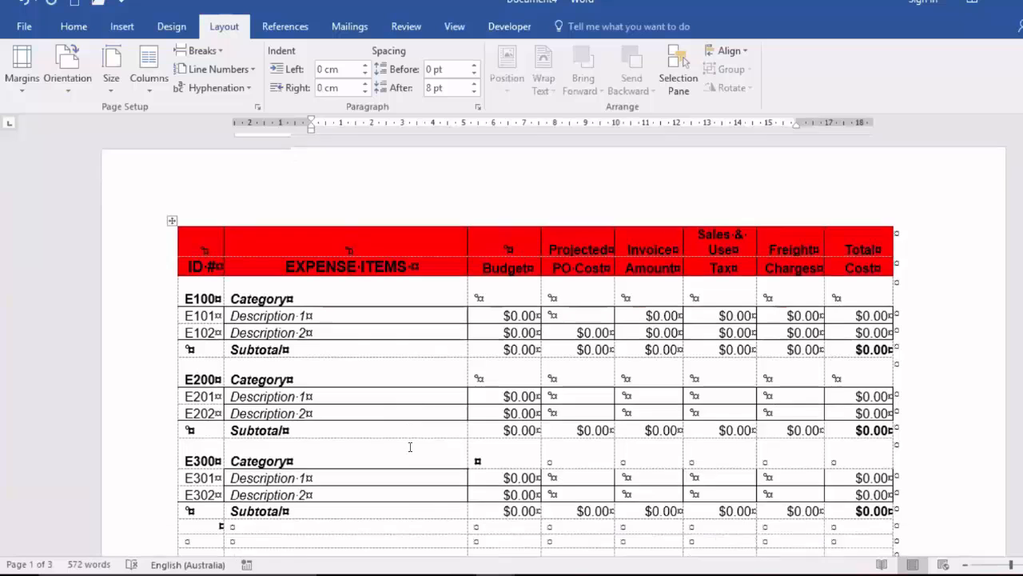
scroll(410, 447, "down", 13)
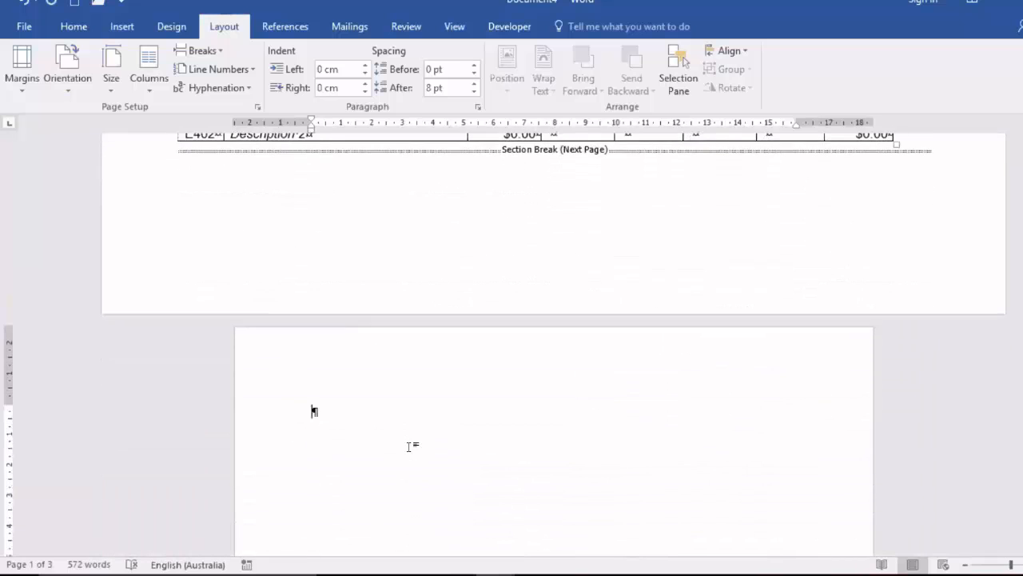
scroll(411, 447, "down", 1)
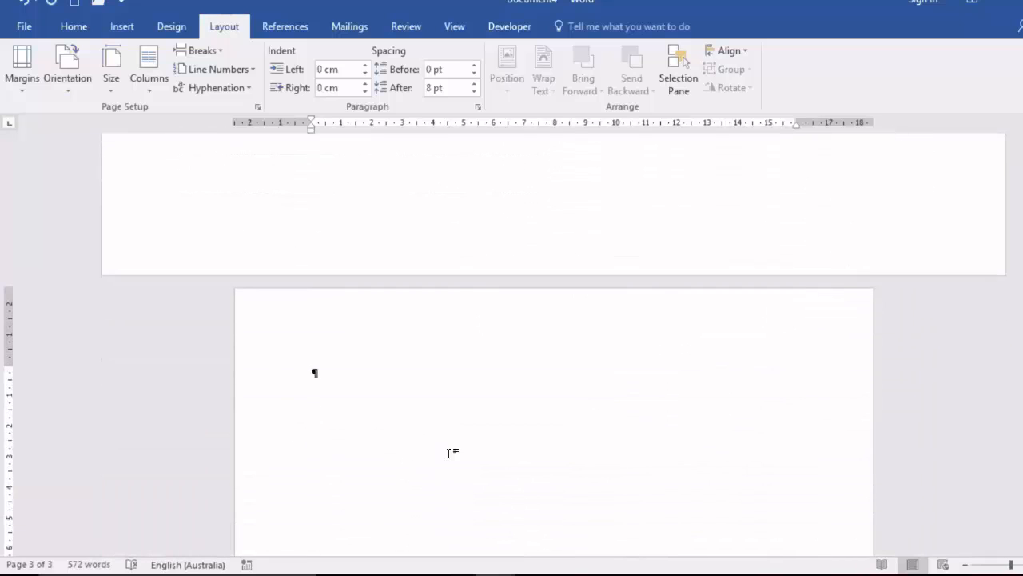